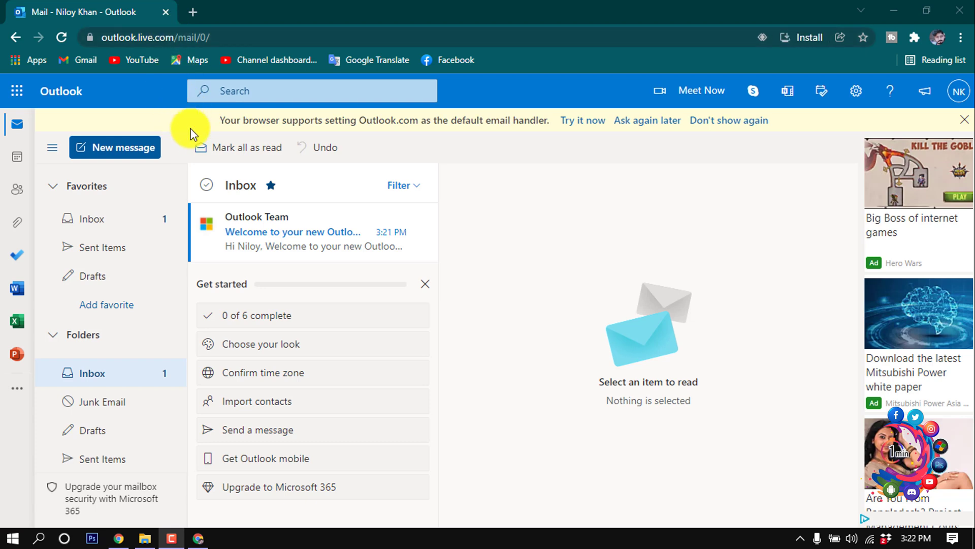
{"action": "scroll", "coordinate": [112, 209], "scroll_direction": "down", "scroll_amount": 3}
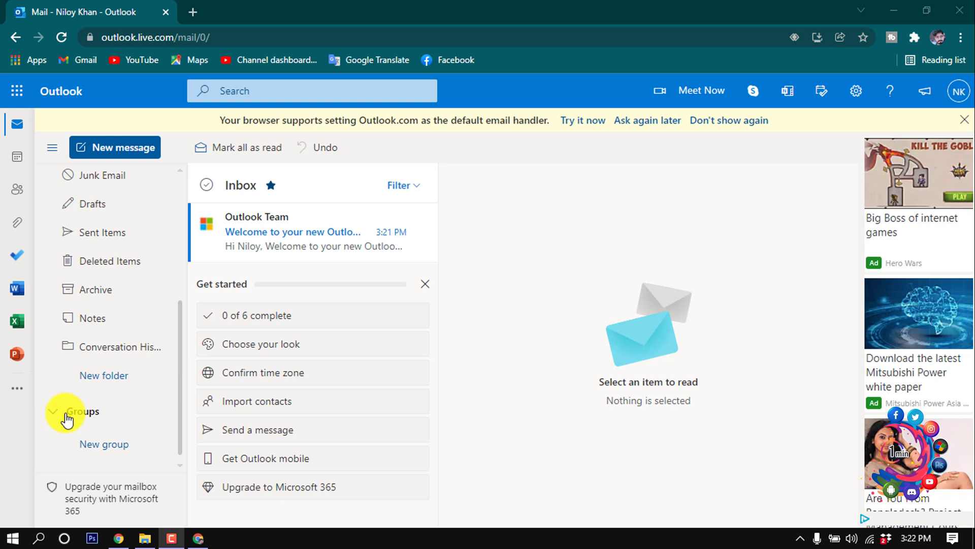
- Start a new group from the Groups section of the folder pane
{"action": "left_click", "coordinate": [100, 453]}
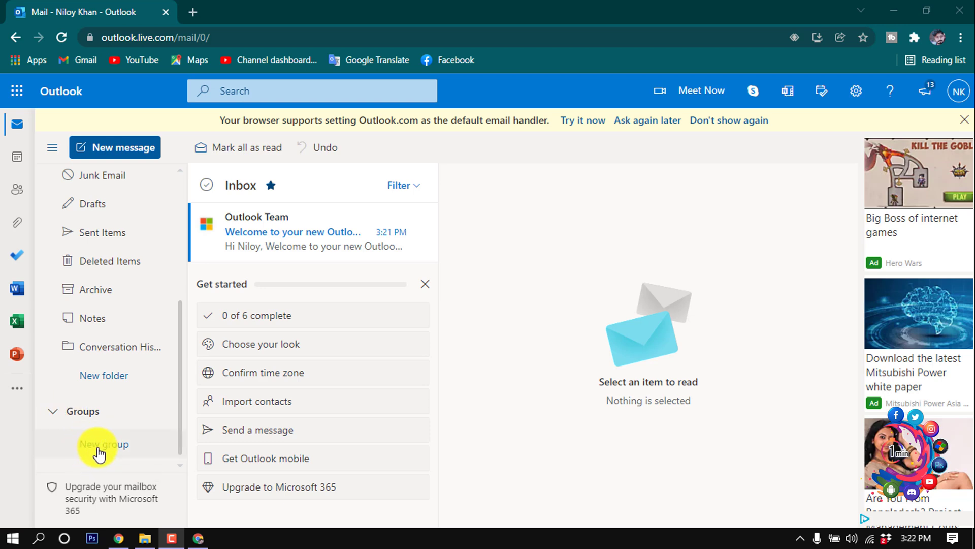
- Create a group named 'Online Class', leaving the description blank
{"action": "left_click", "coordinate": [99, 453]}
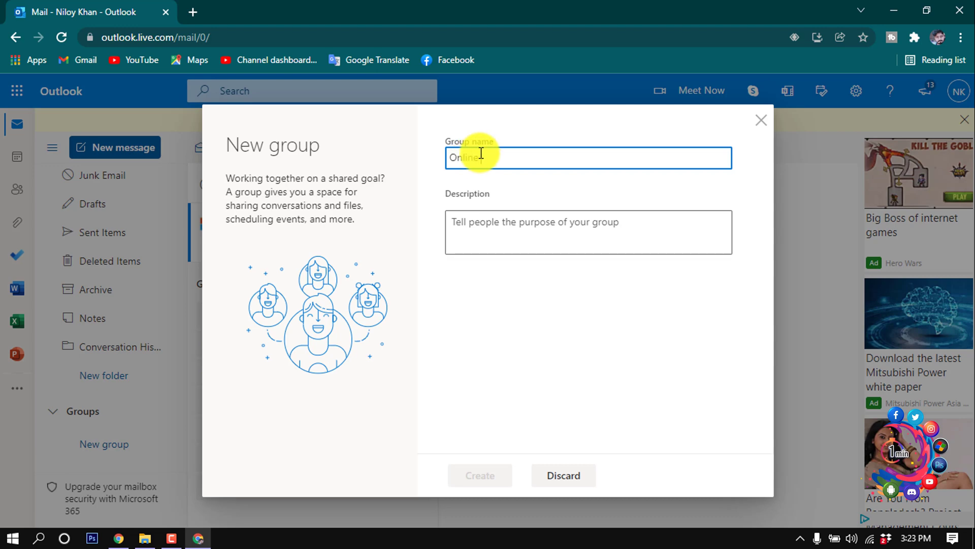
{"action": "left_click", "coordinate": [499, 229]}
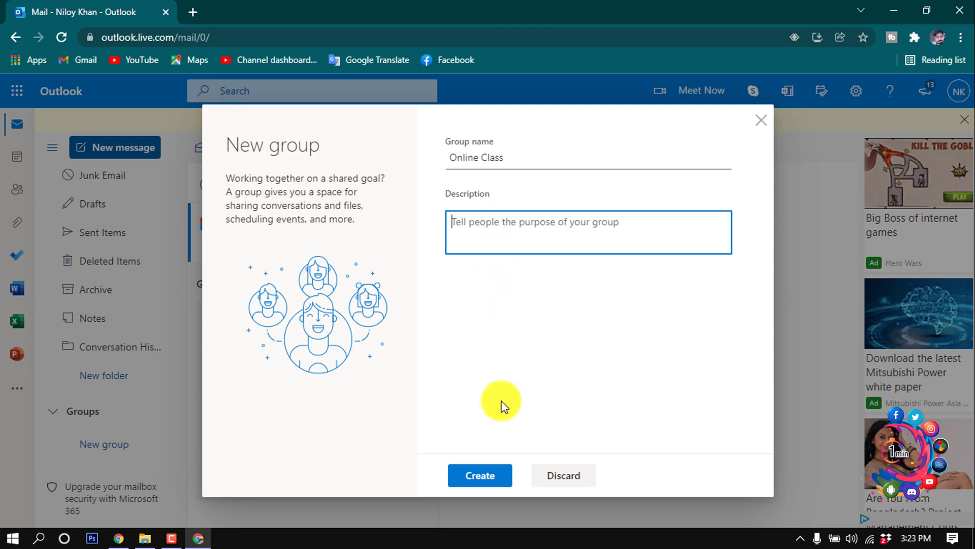
{"action": "left_click", "coordinate": [484, 473]}
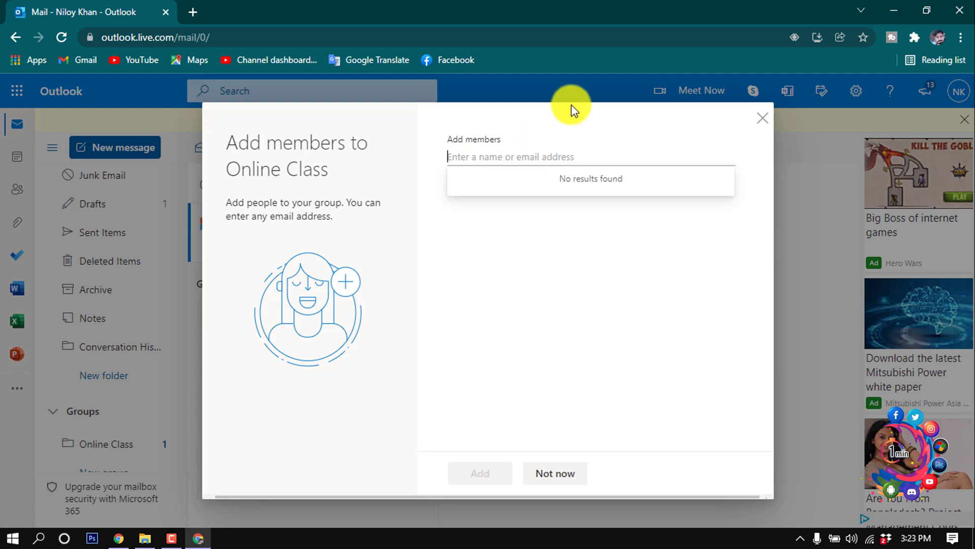
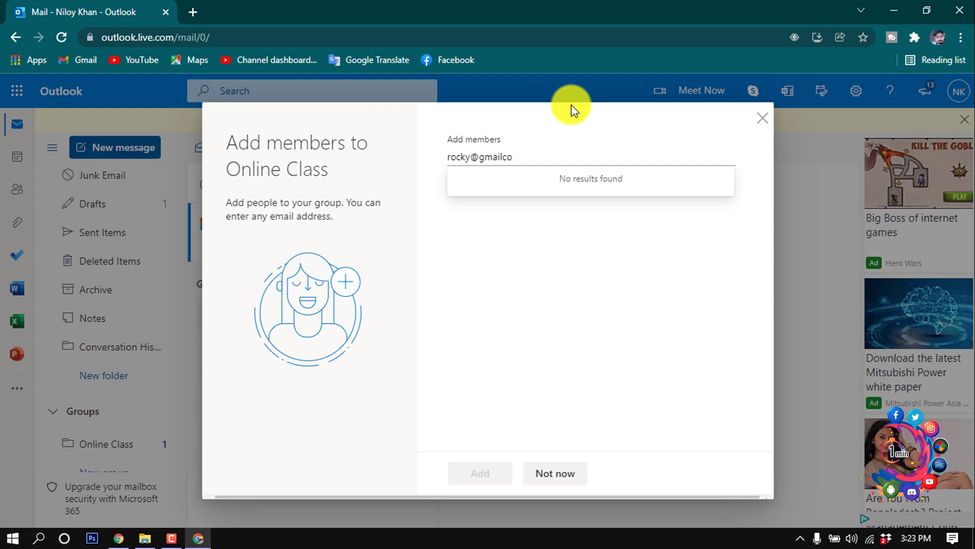
- Add sammi, brandy and rocky as members of Online Class
{"action": "key", "text": "Return"}
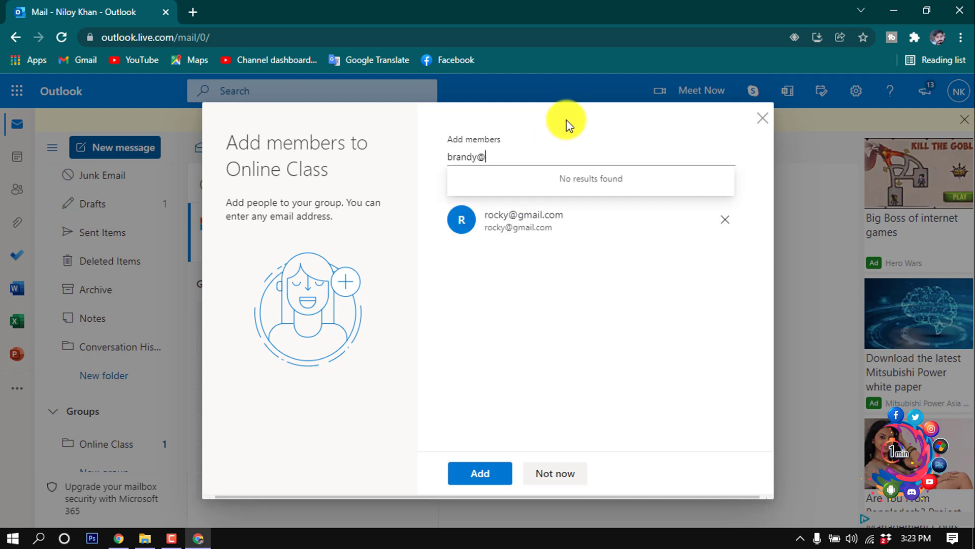
{"action": "key", "text": "Return"}
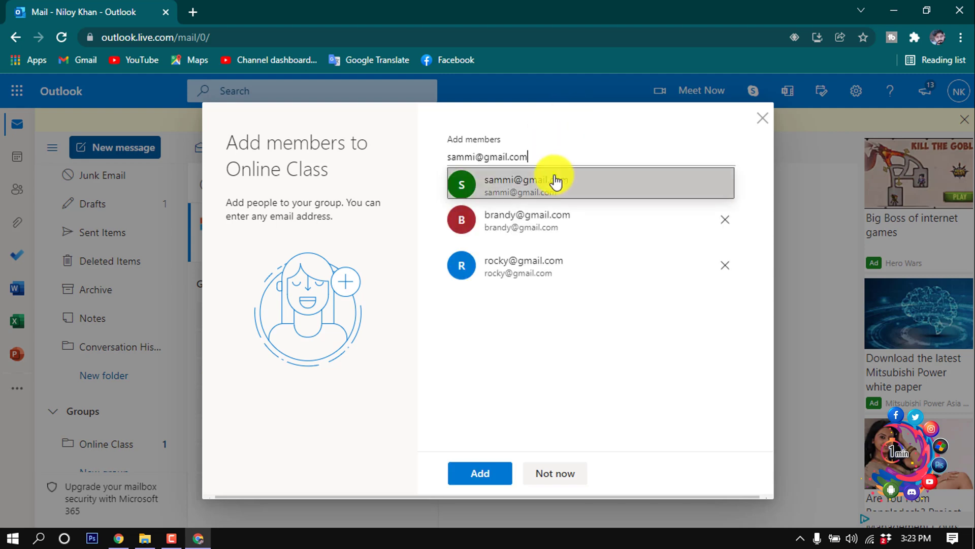
{"action": "left_click", "coordinate": [553, 181]}
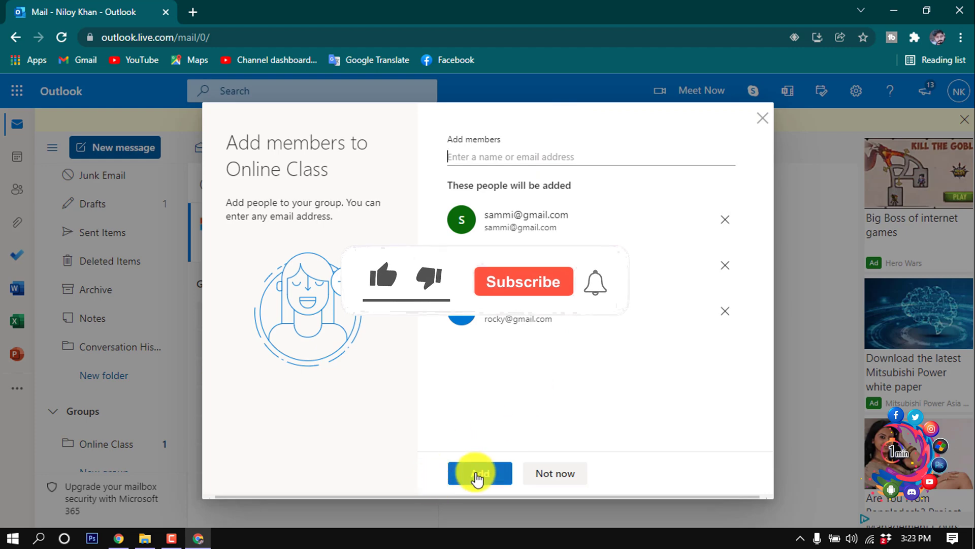
{"action": "left_click", "coordinate": [474, 475]}
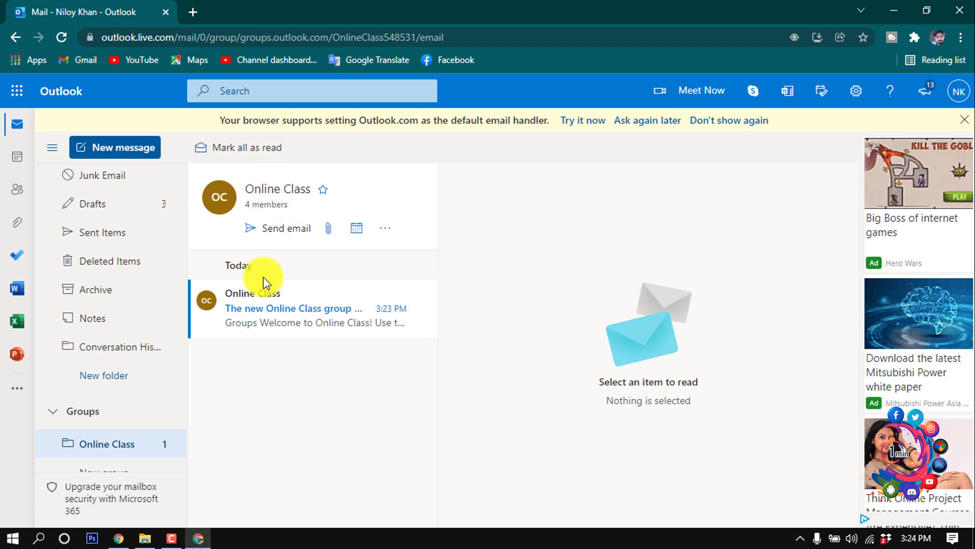
{"action": "scroll", "coordinate": [84, 442], "scroll_direction": "down", "scroll_amount": 1}
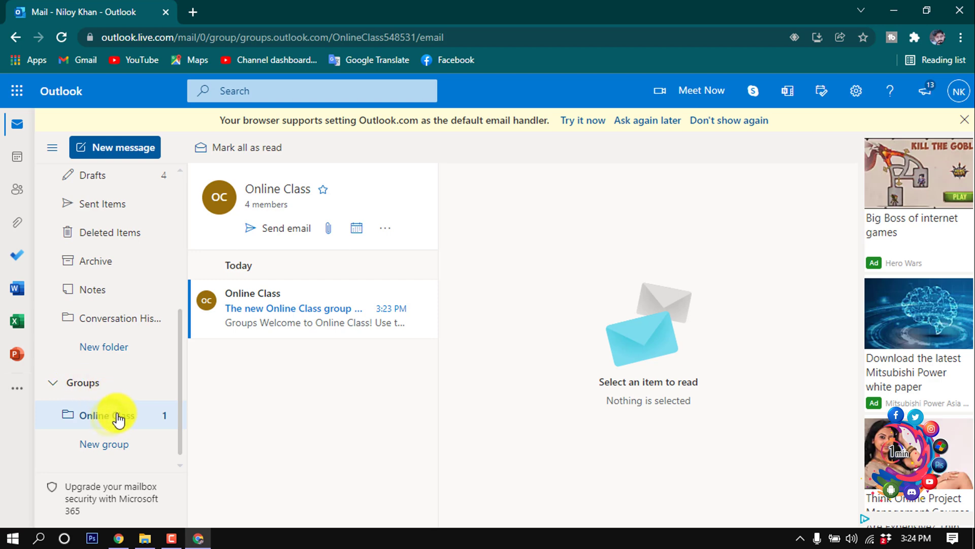
- Show the Members list with owner Niloy Khan plus sammi, brandy and rocky
{"action": "left_click", "coordinate": [256, 206]}
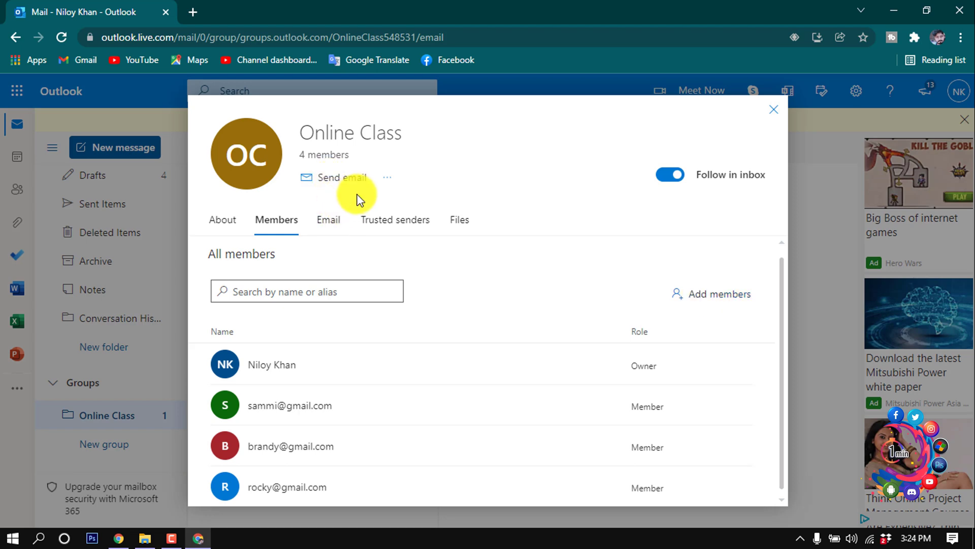
- Open a new email to Online Class, leaving the subject and body empty
{"action": "left_click", "coordinate": [334, 178]}
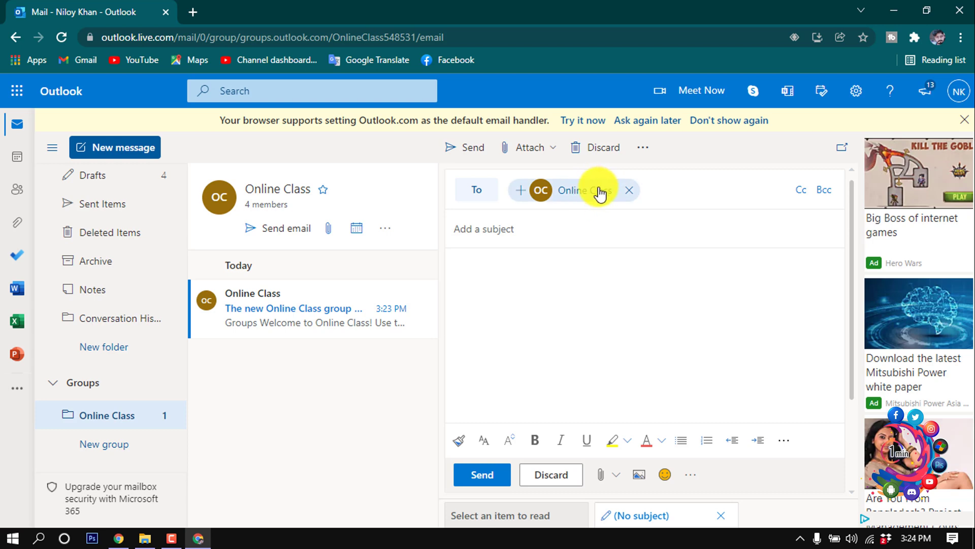
{"action": "left_click", "coordinate": [554, 303]}
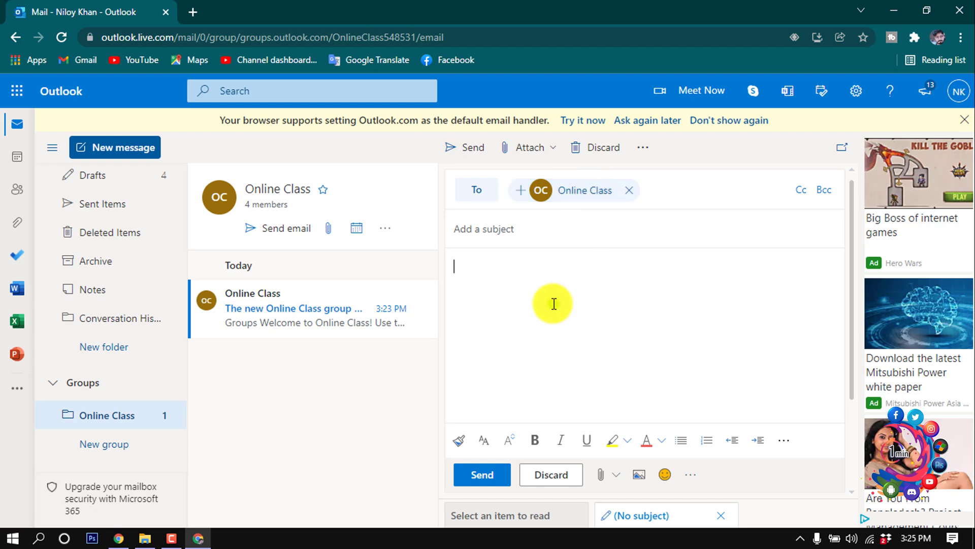
{"action": "left_click", "coordinate": [482, 225]}
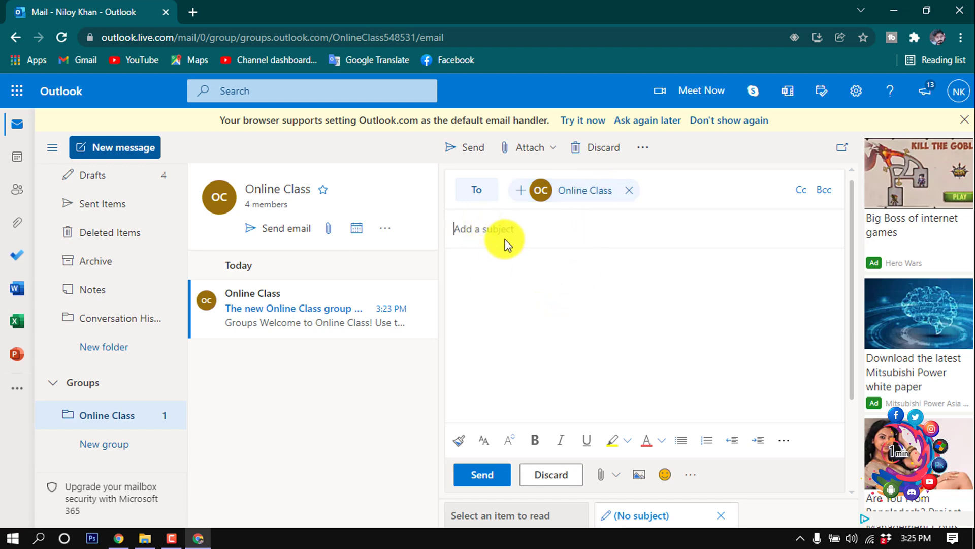
{"action": "left_click", "coordinate": [516, 294]}
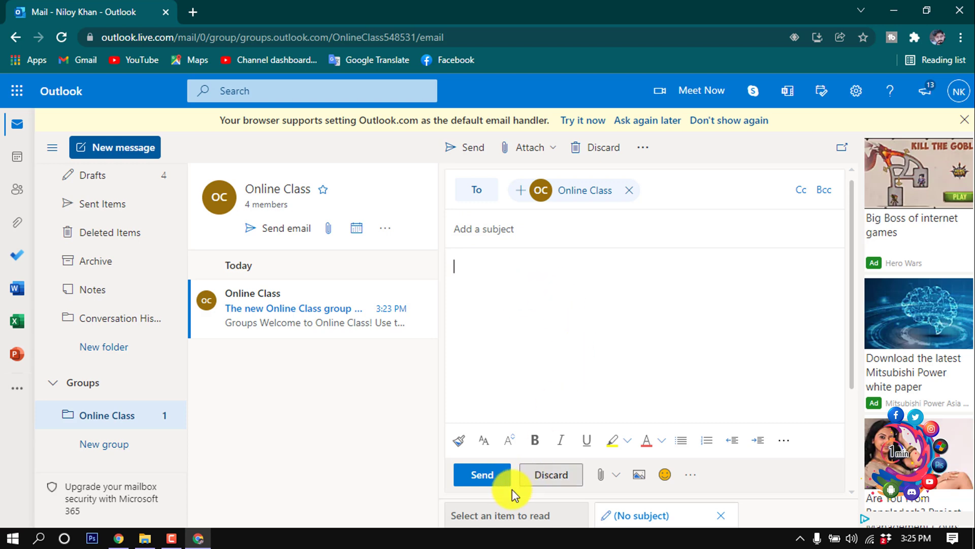
{"action": "left_click", "coordinate": [482, 477]}
{"action": "left_click", "coordinate": [523, 281]}
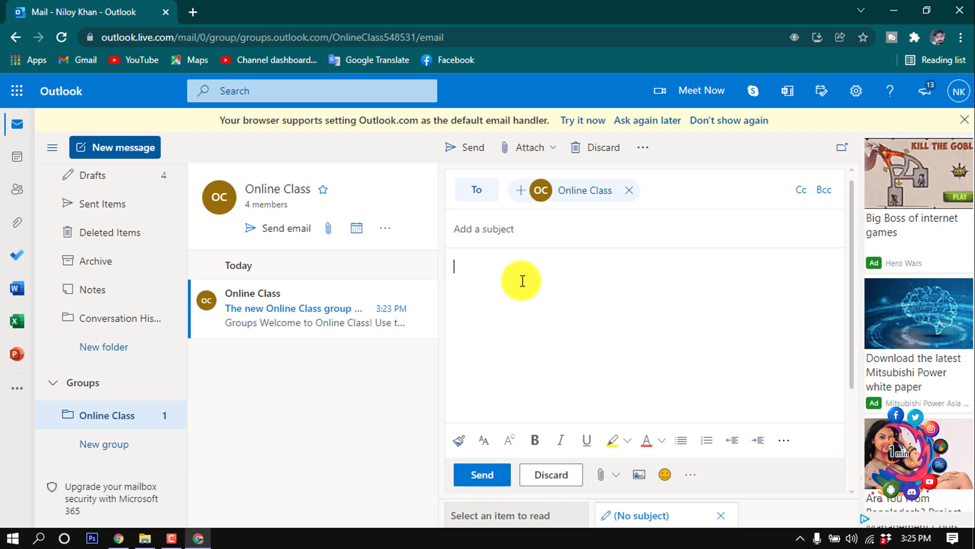